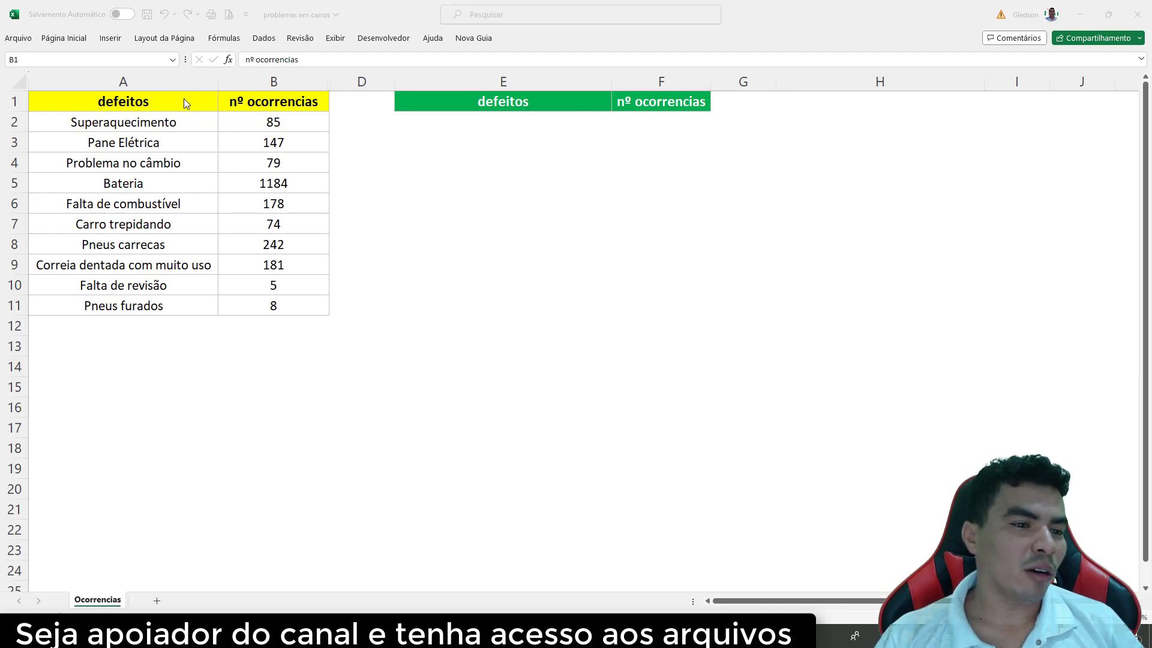
In E2, start =CLASSIFICAR(A2:B11; using the defect table as the data to sort.
{"action": "left_click", "coordinate": [174, 82]}
{"action": "left_click", "coordinate": [271, 76]}
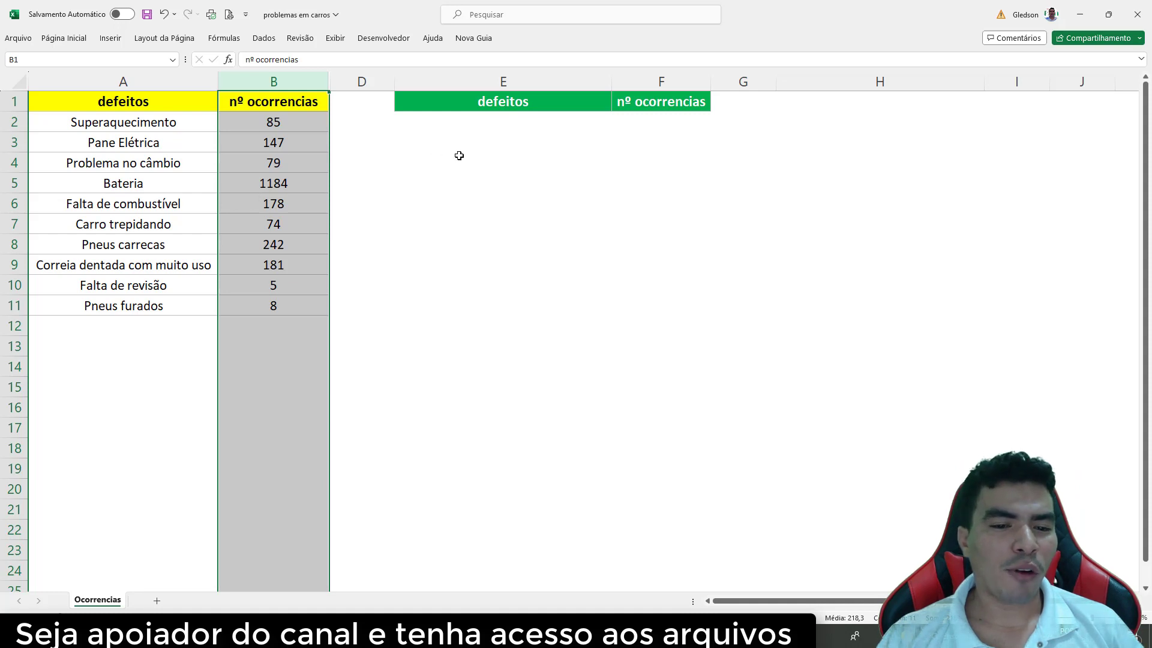
{"action": "left_click", "coordinate": [486, 124]}
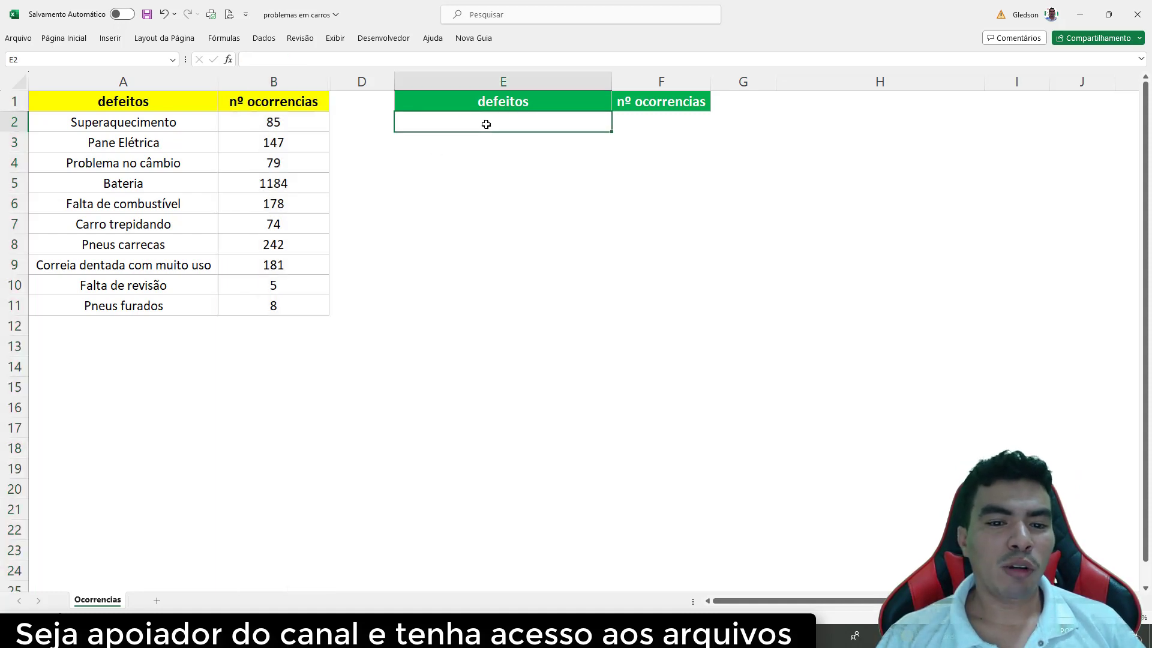
{"action": "type", "text": "="}
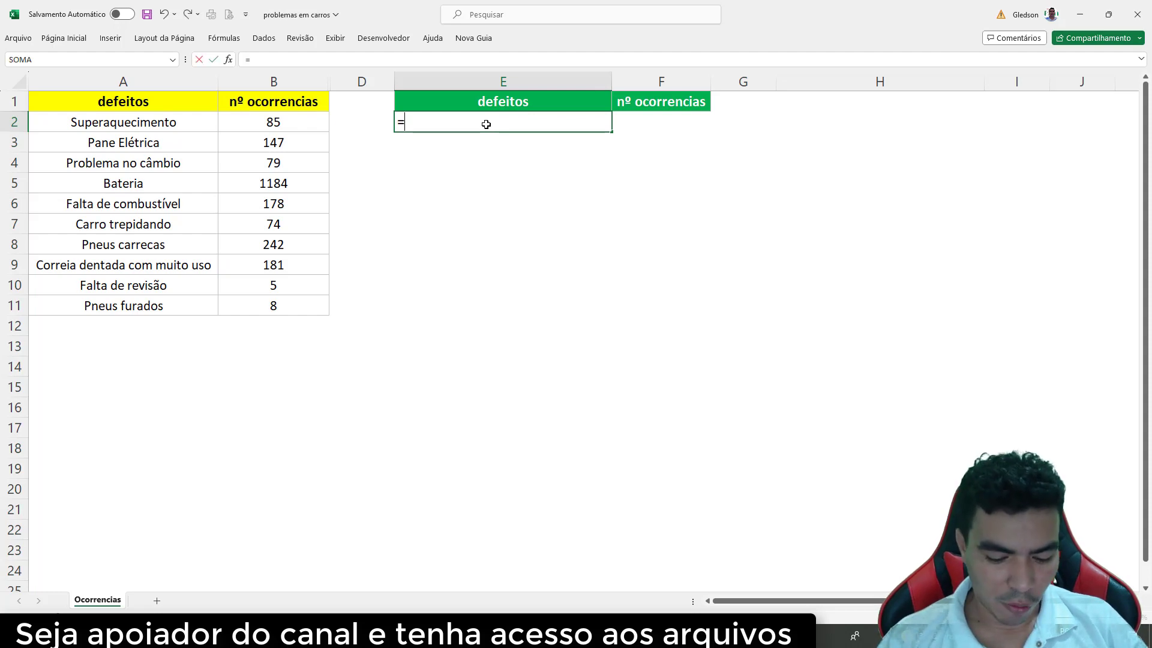
{"action": "type", "text": "CL"}
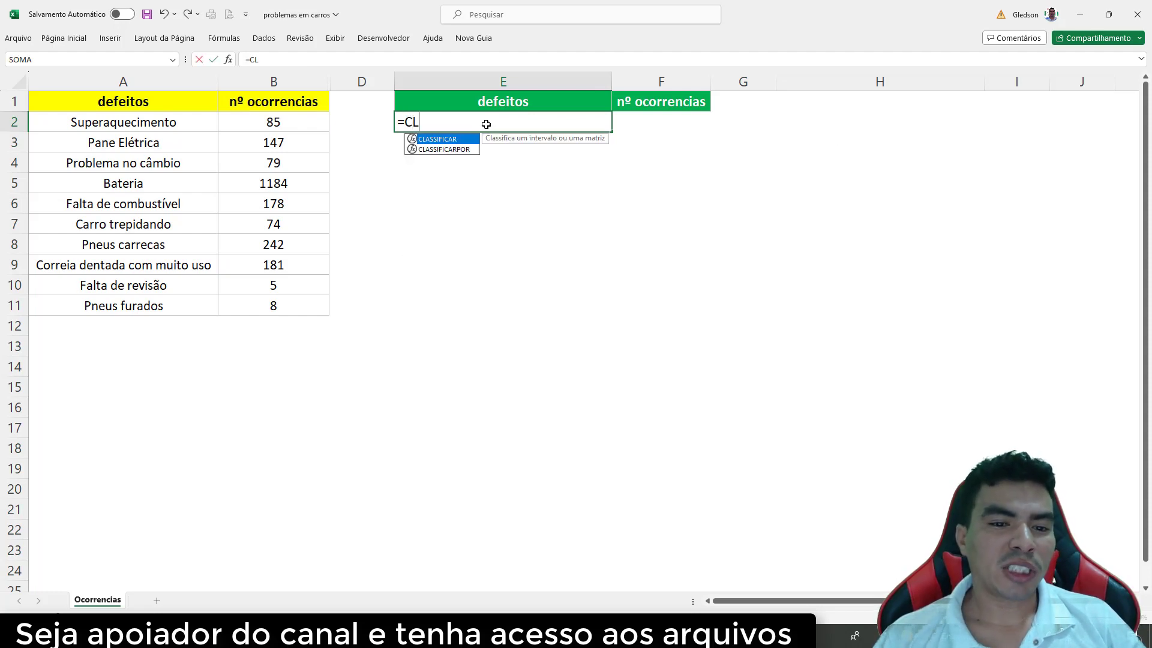
{"action": "double_click", "coordinate": [451, 140]}
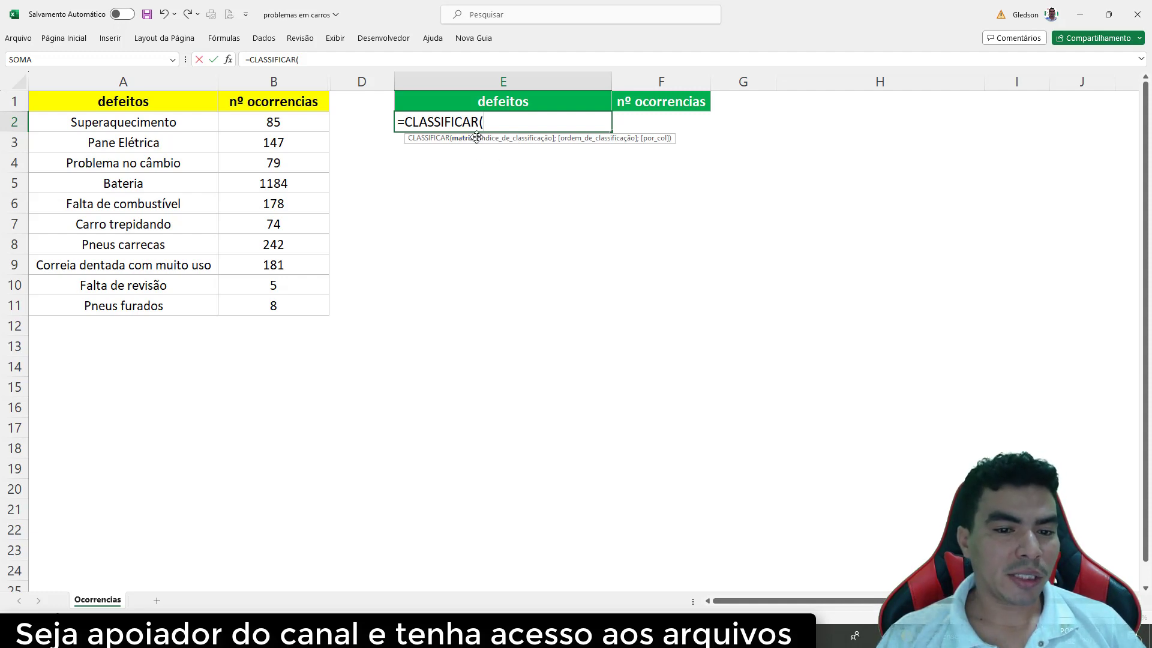
{"action": "left_click_drag", "start_coordinate": [150, 119], "coordinate": [270, 304]}
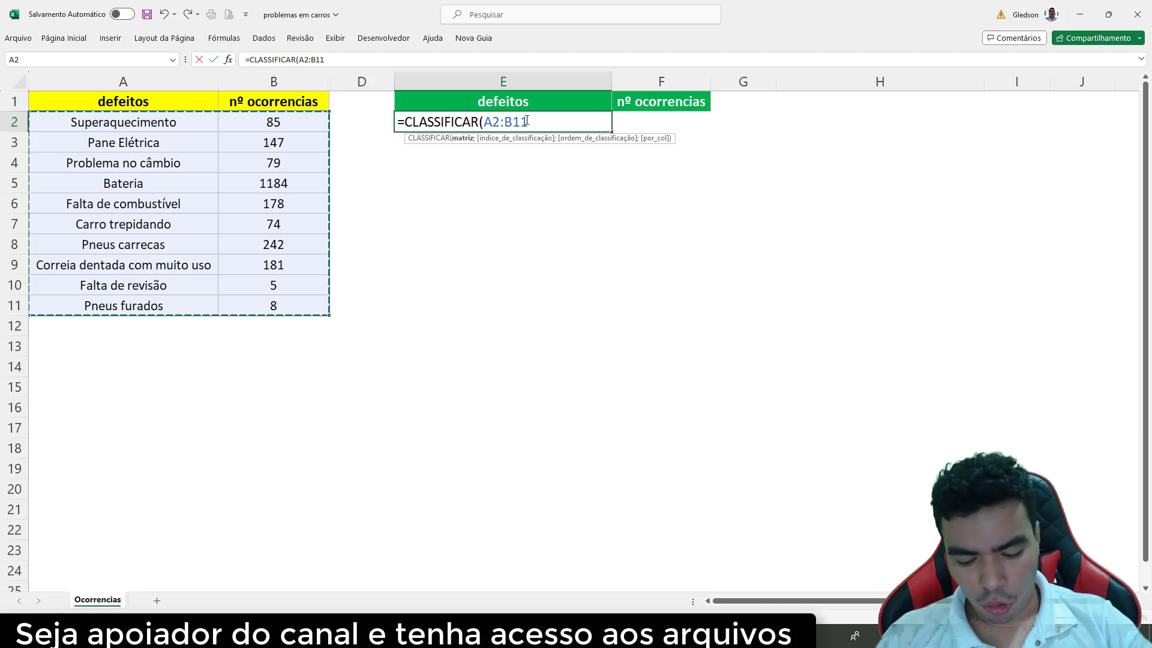
{"action": "type", "text": ";"}
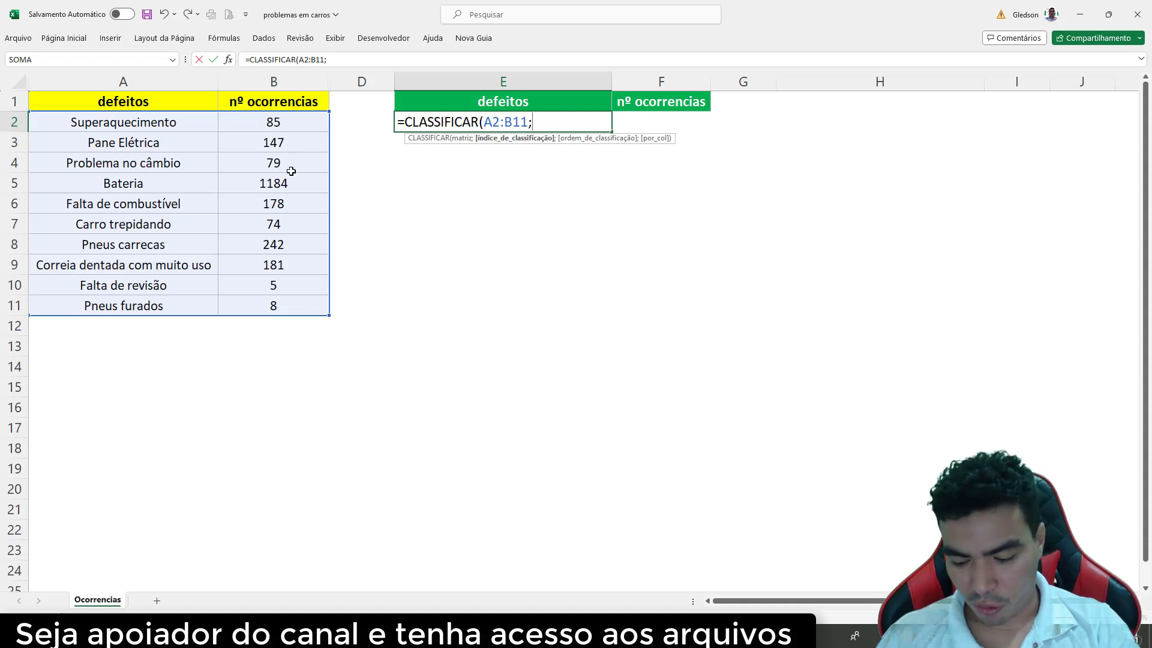
Add the arguments 2, -1 (Descendente) and FALSO so the formula sorts column 2 descending.
{"action": "type", "text": "2"}
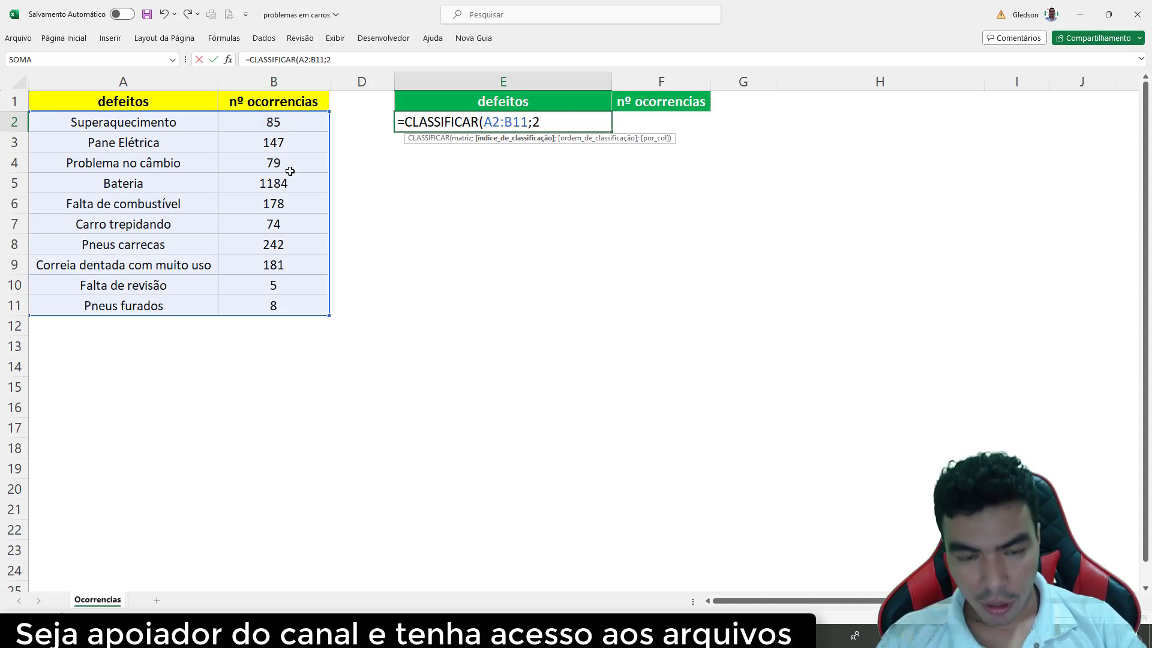
{"action": "type", "text": ";"}
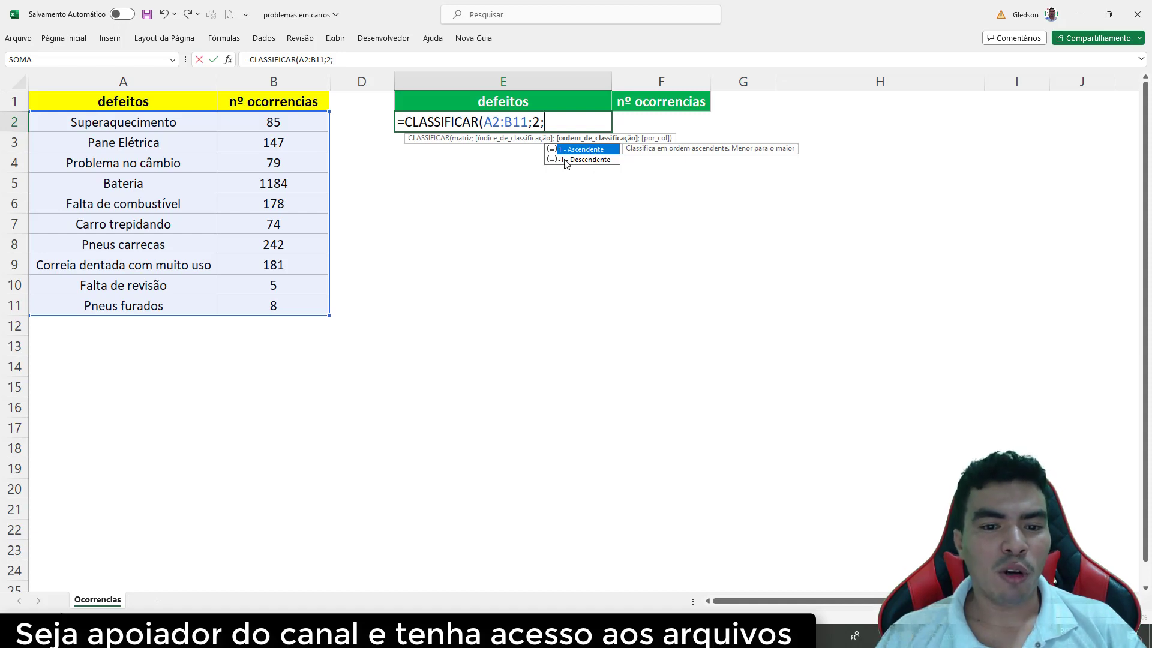
{"action": "double_click", "coordinate": [601, 159]}
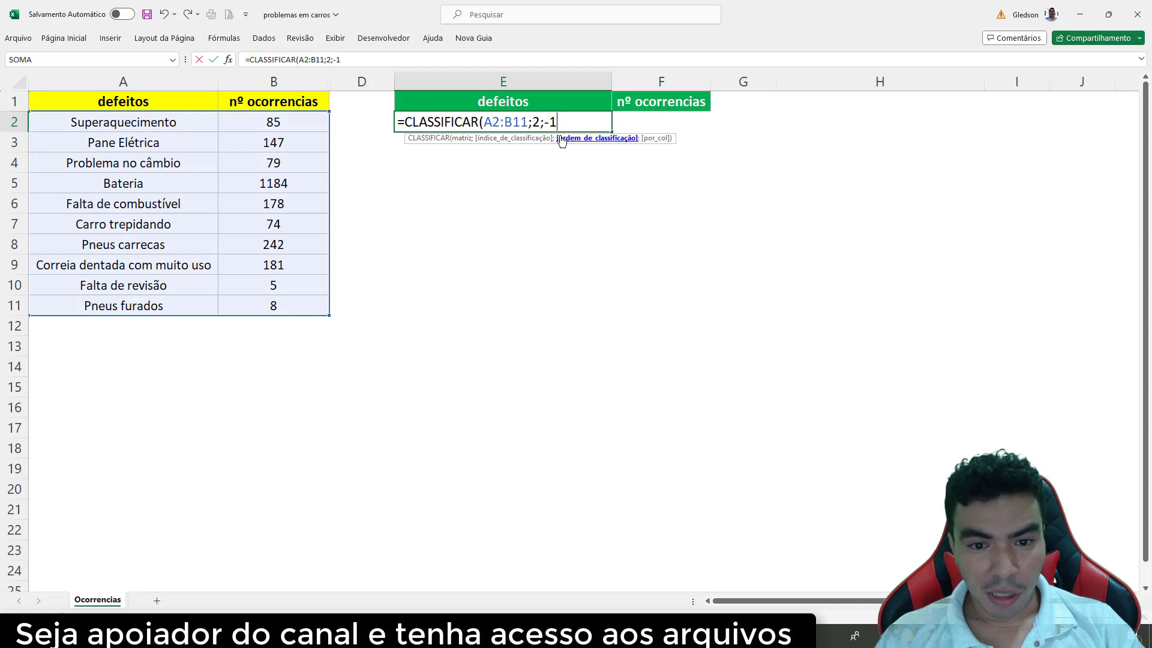
{"action": "type", "text": ";"}
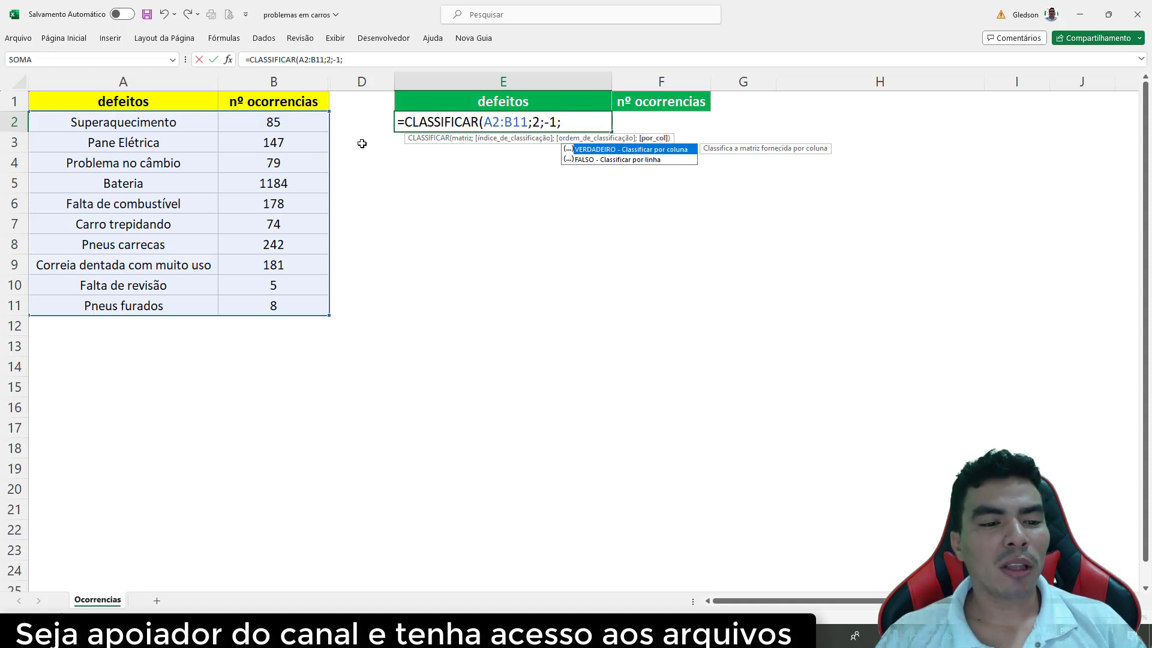
{"action": "double_click", "coordinate": [581, 160]}
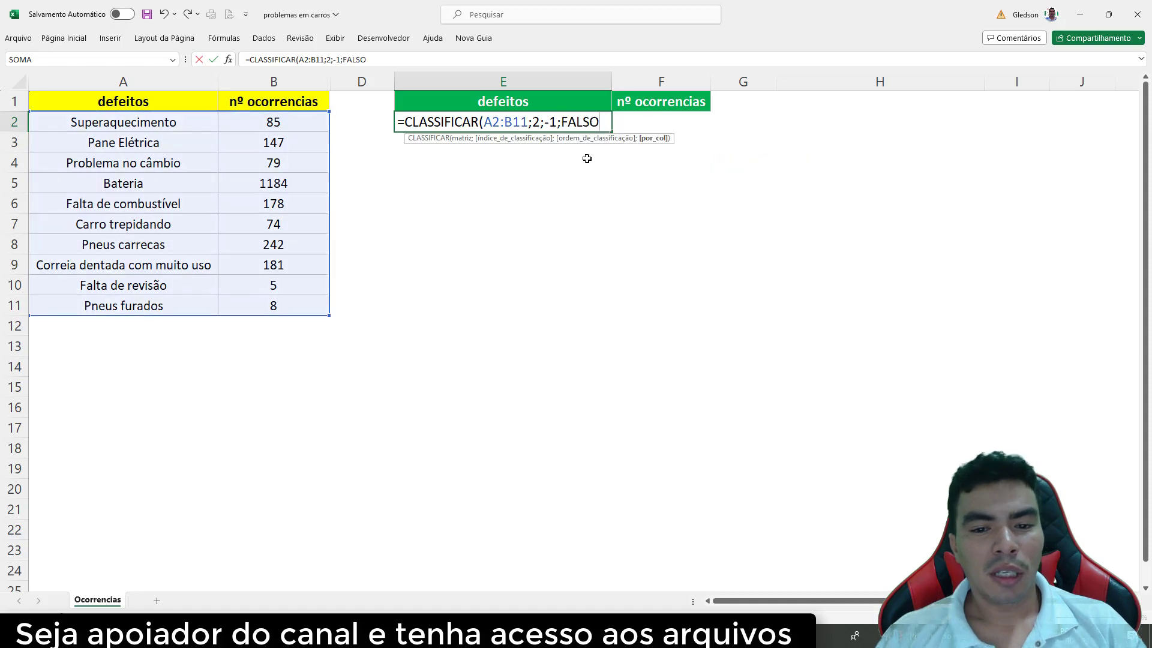
Confirm the formula and check that E2:F11 now starts with Bateria at 1184 occurrences.
{"action": "key", "text": "Return"}
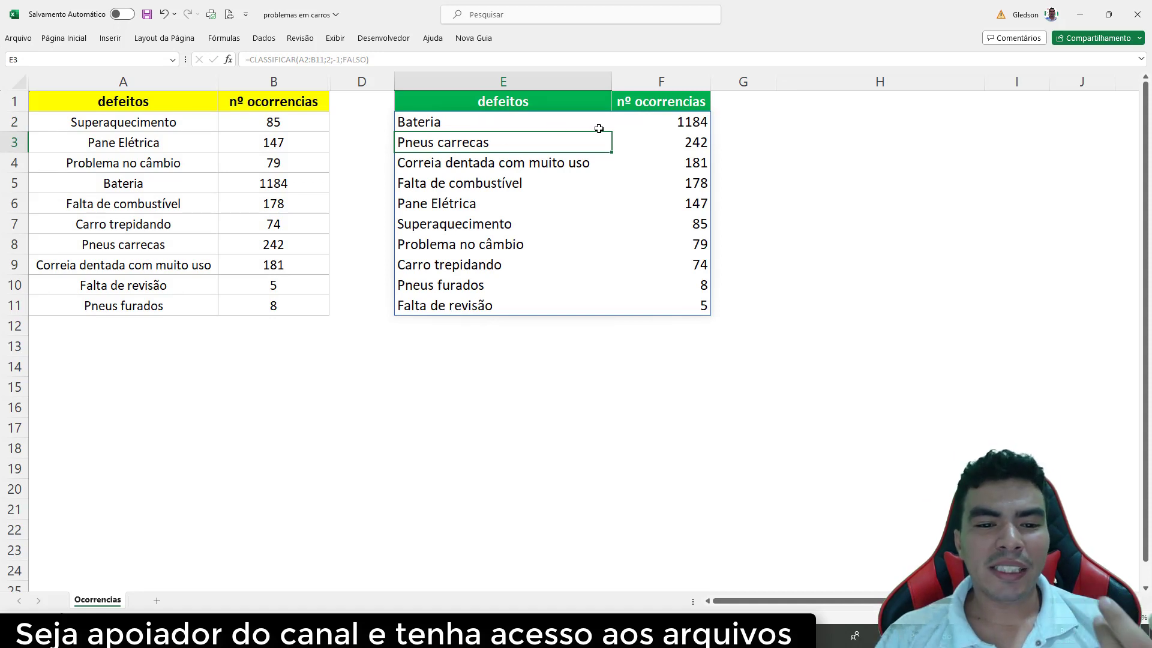
{"action": "left_click", "coordinate": [480, 122]}
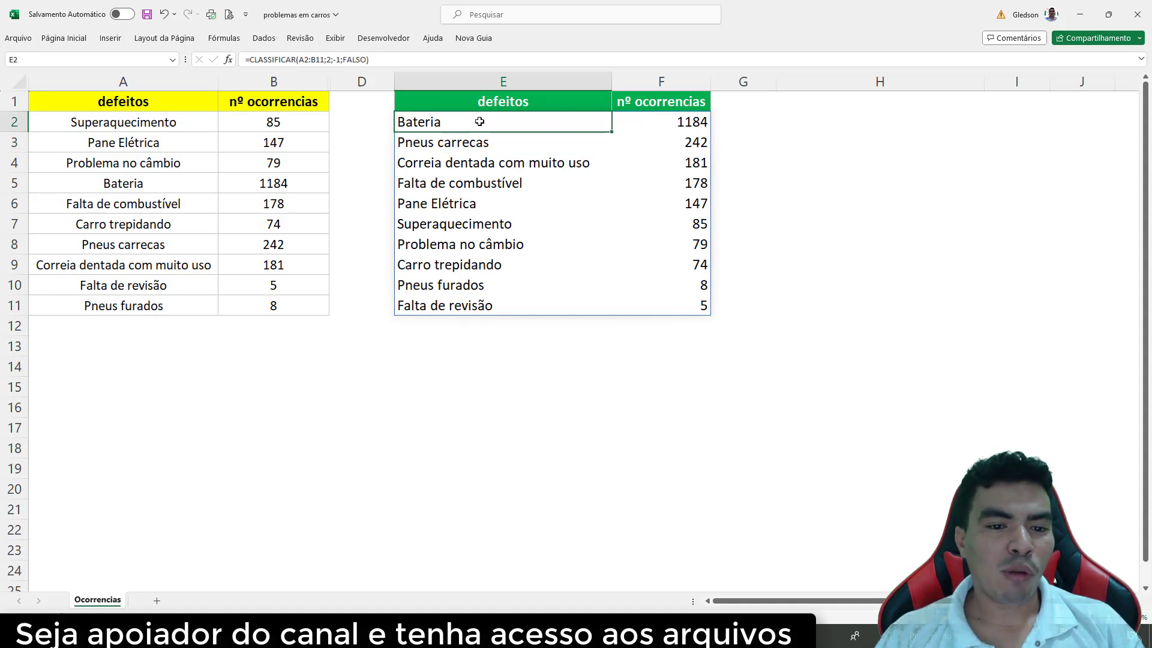
{"action": "left_click", "coordinate": [687, 121]}
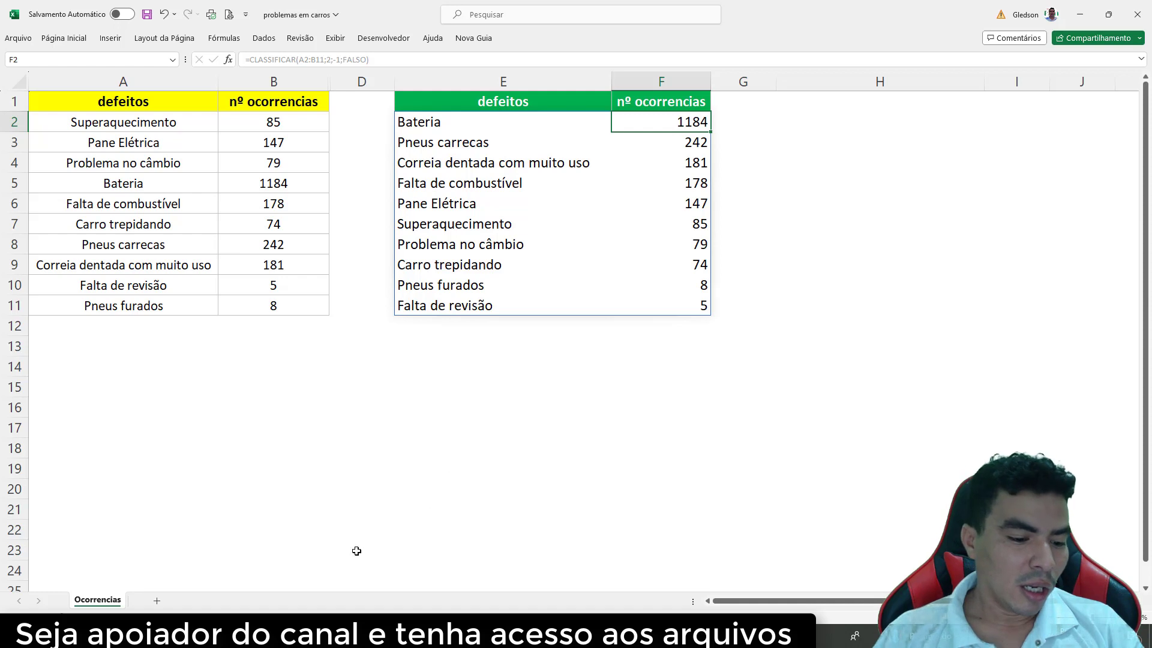
{"action": "mouse_move", "coordinate": [160, 635]}
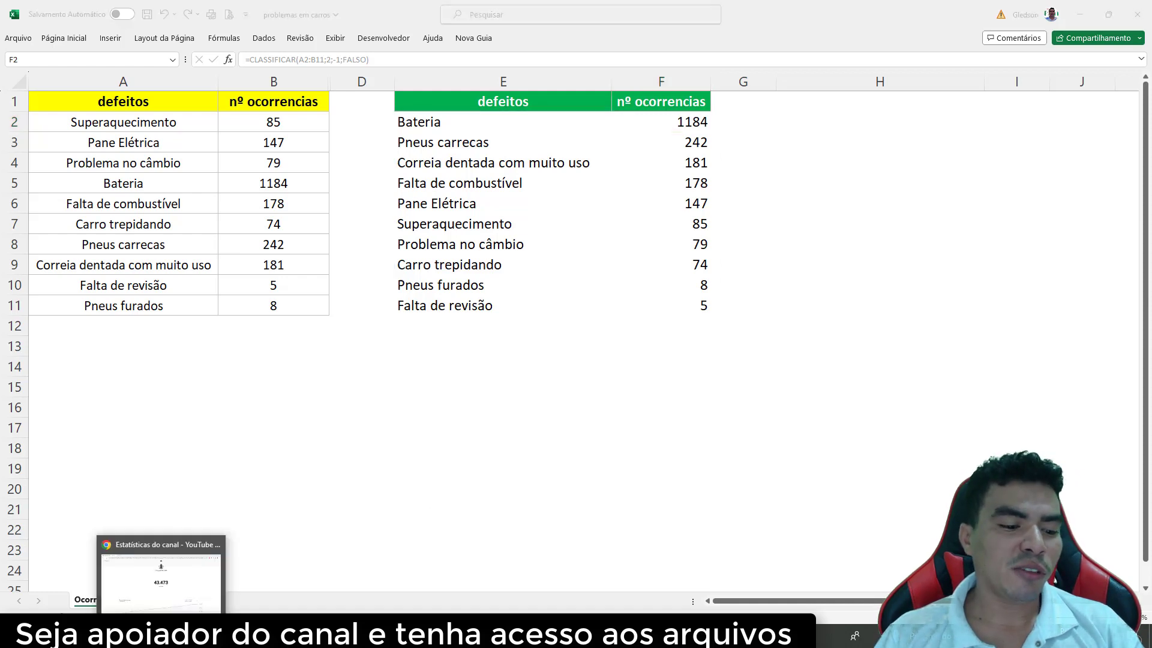
Switch from Excel to the YouTube Studio analytics page showing 43.473 subscribers.
{"action": "left_click", "coordinate": [165, 577]}
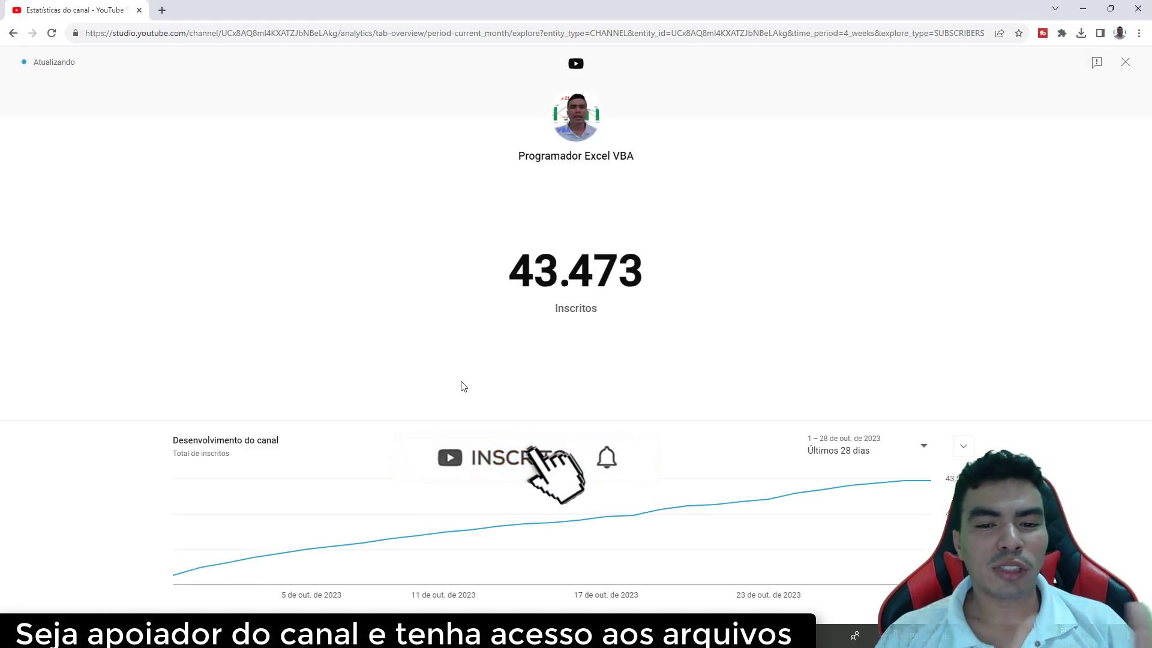